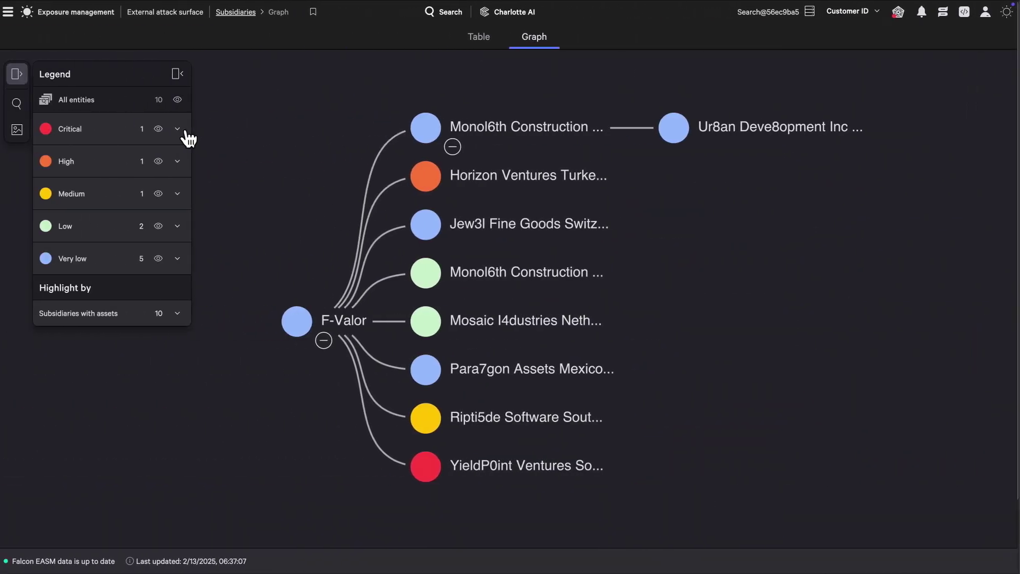
# Step: Select the critical-risk subsidiary YieldP0int Ventures South Korea AG in the subsidiaries graph
pyautogui.click(181, 129)
# Step: View YieldP0int Ventures South Korea AG's details, then Ur8an Deve8opment Inc Brazil Group's discovery path
pyautogui.click(174, 155)
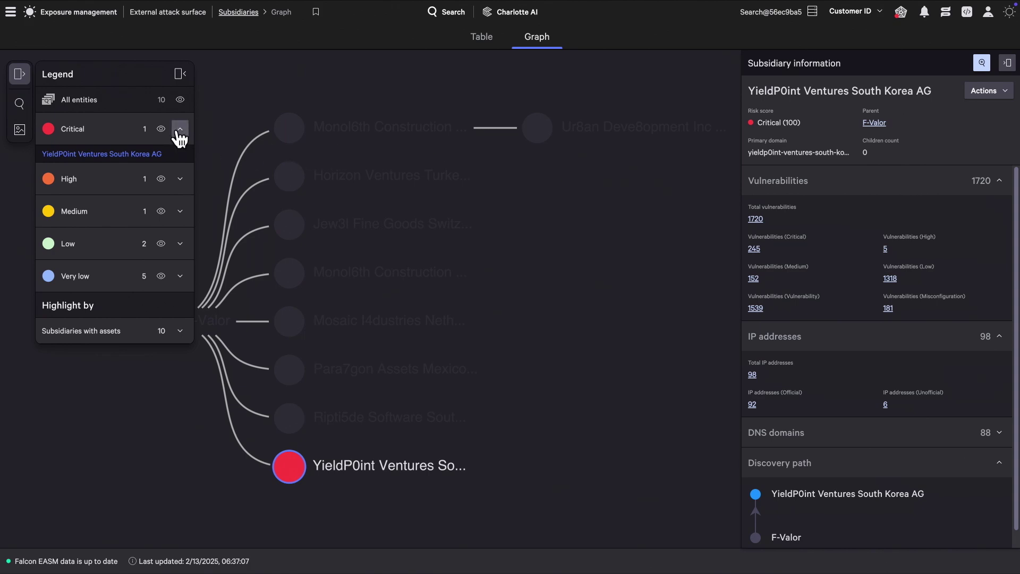
pyautogui.click(180, 128)
pyautogui.click(549, 139)
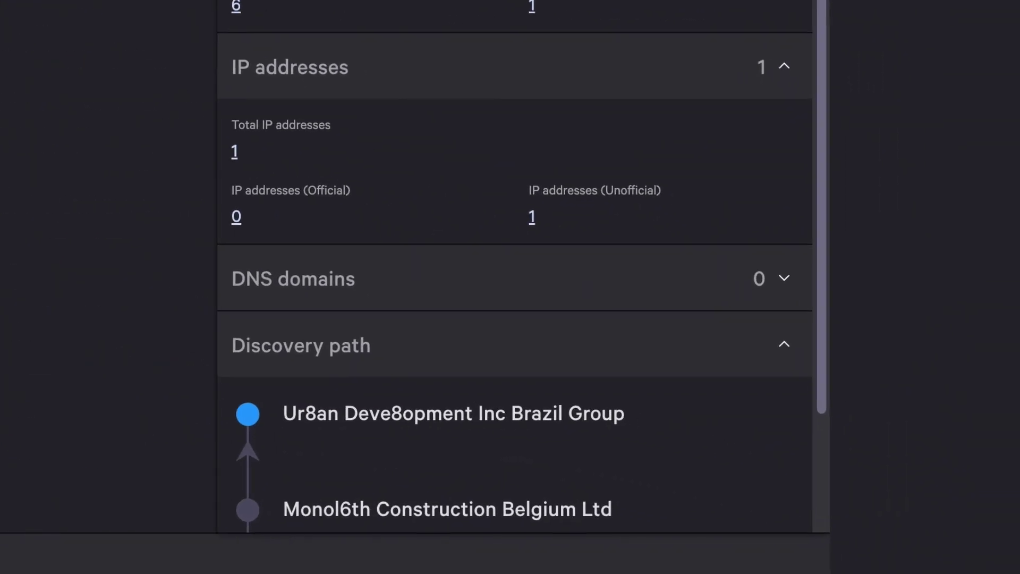
pyautogui.scroll(-3, 514, 263)
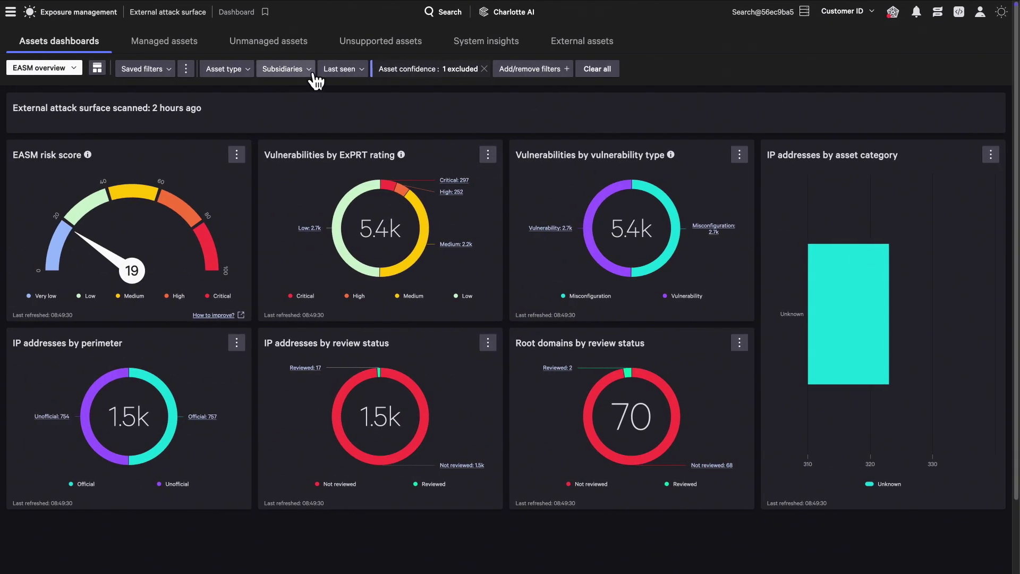
# Step: Apply a Subsidiaries filter for YieldP0int Ventures South Korea AG to the dashboard
pyautogui.click(309, 72)
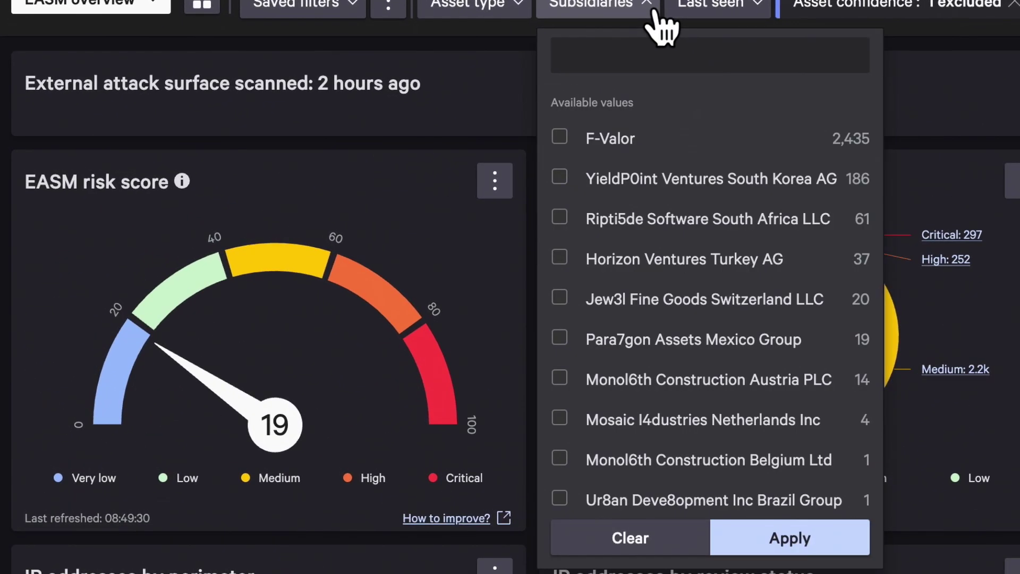
pyautogui.click(558, 180)
pyautogui.click(822, 535)
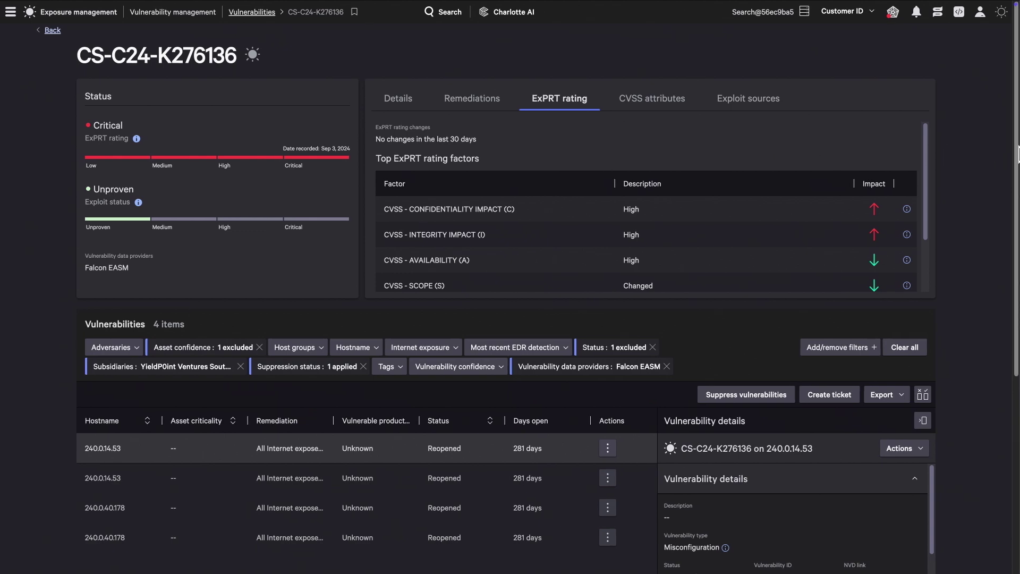
pyautogui.scroll(-3, 1011, 200)
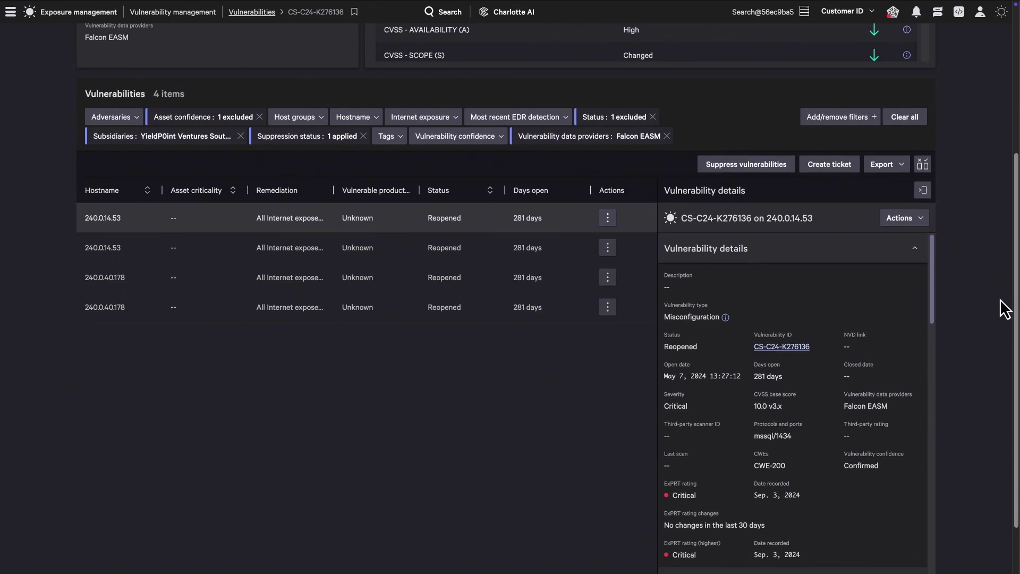
pyautogui.scroll(-1, 1004, 309)
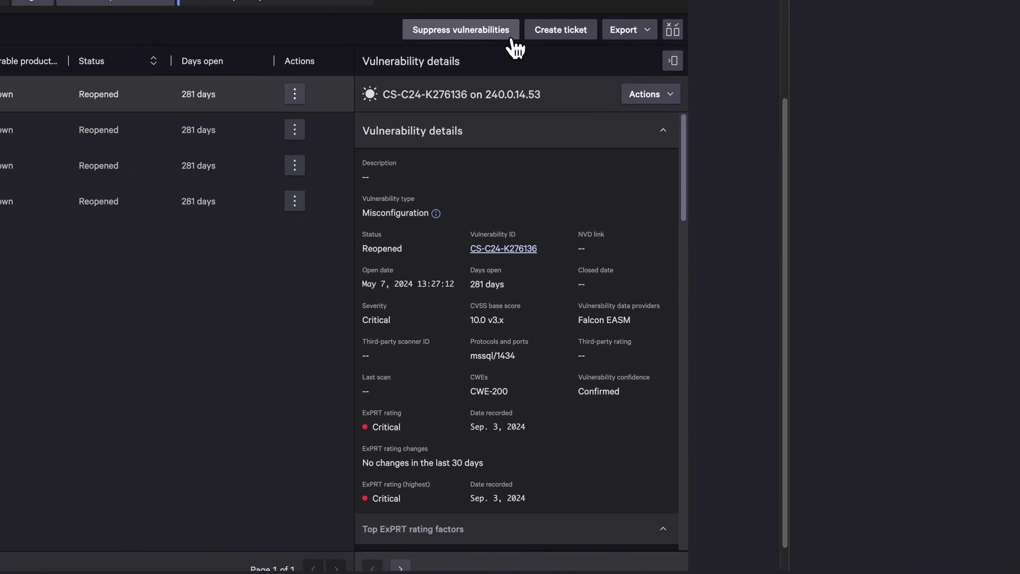
# Step: Draft a vulnerability ticket named 'Update MoveIT' with High priority
pyautogui.click(540, 40)
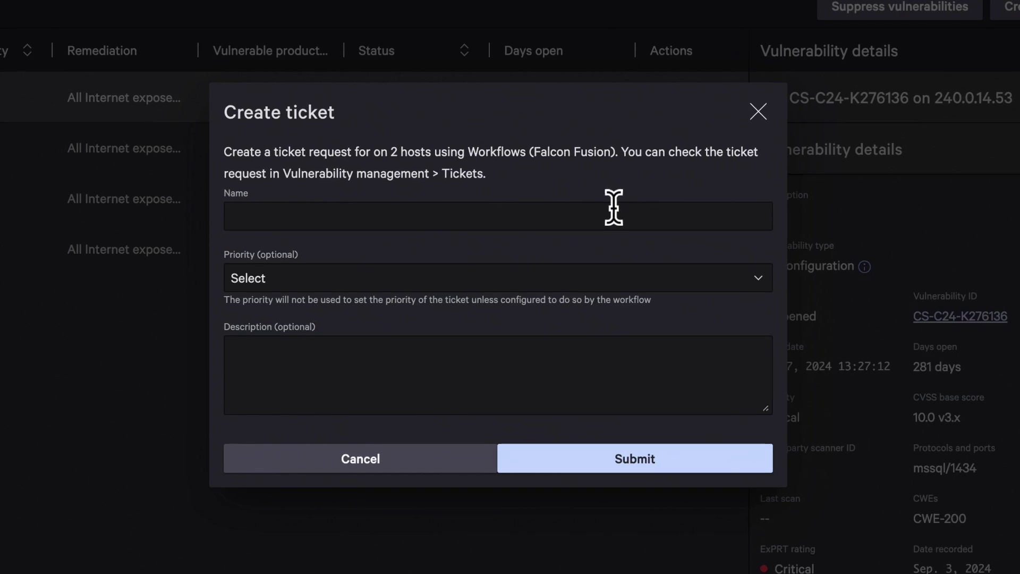
pyautogui.click(611, 207)
pyautogui.write('Update MoveIT')
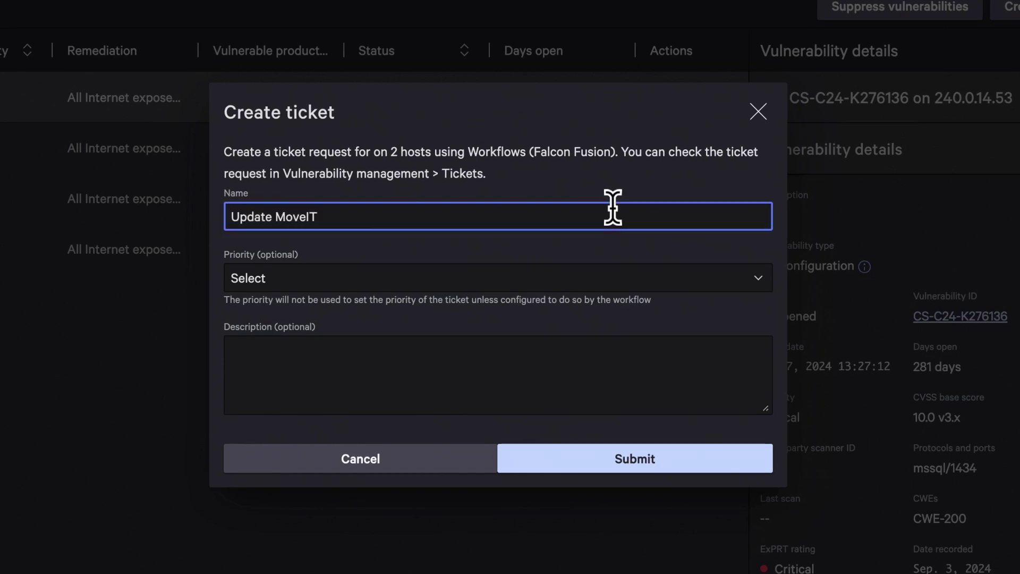
pyautogui.click(580, 279)
pyautogui.click(577, 319)
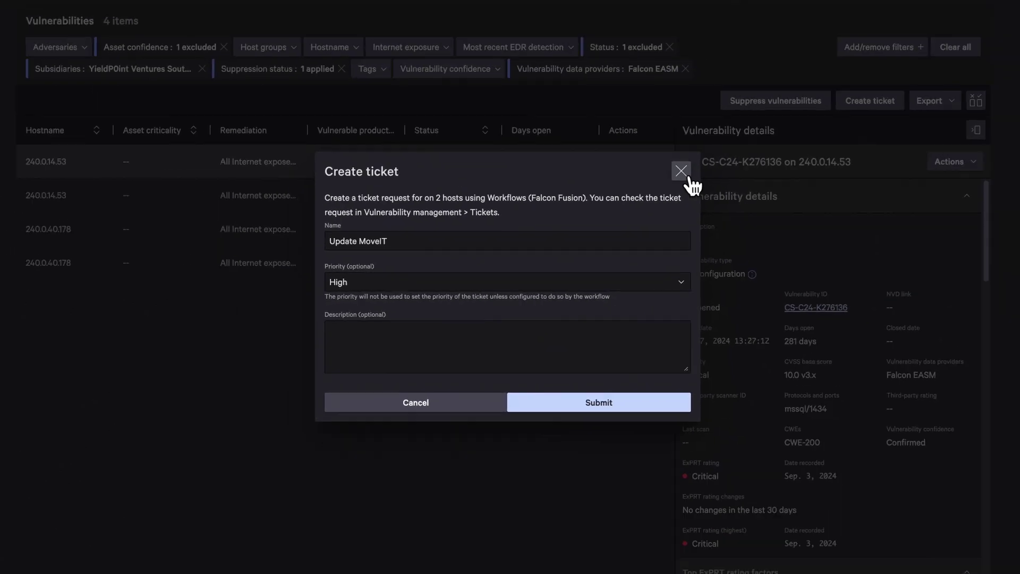
# Step: Discard the ticket draft and request a rescan of the vulnerability
pyautogui.click(667, 190)
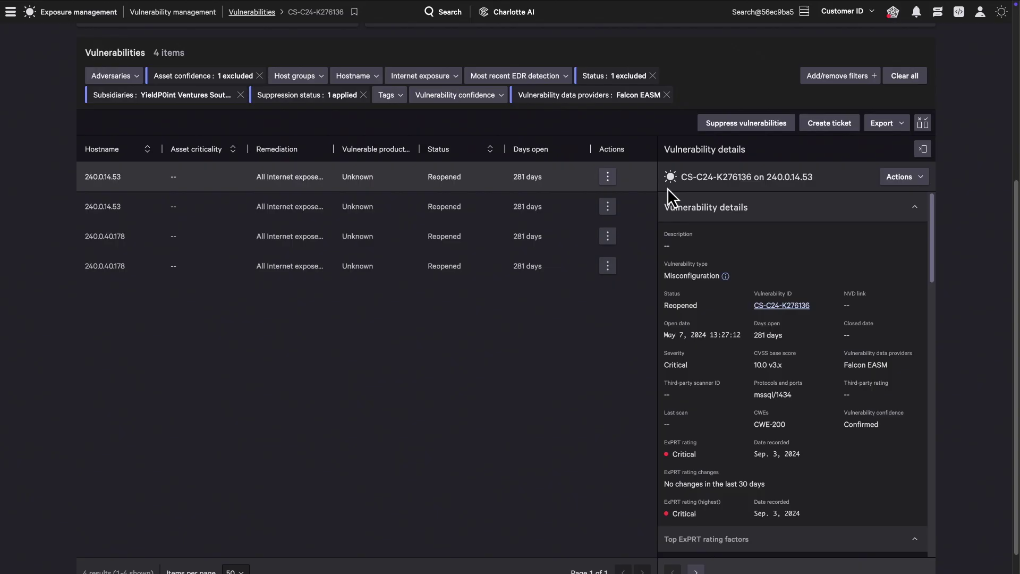
pyautogui.click(921, 180)
pyautogui.click(917, 274)
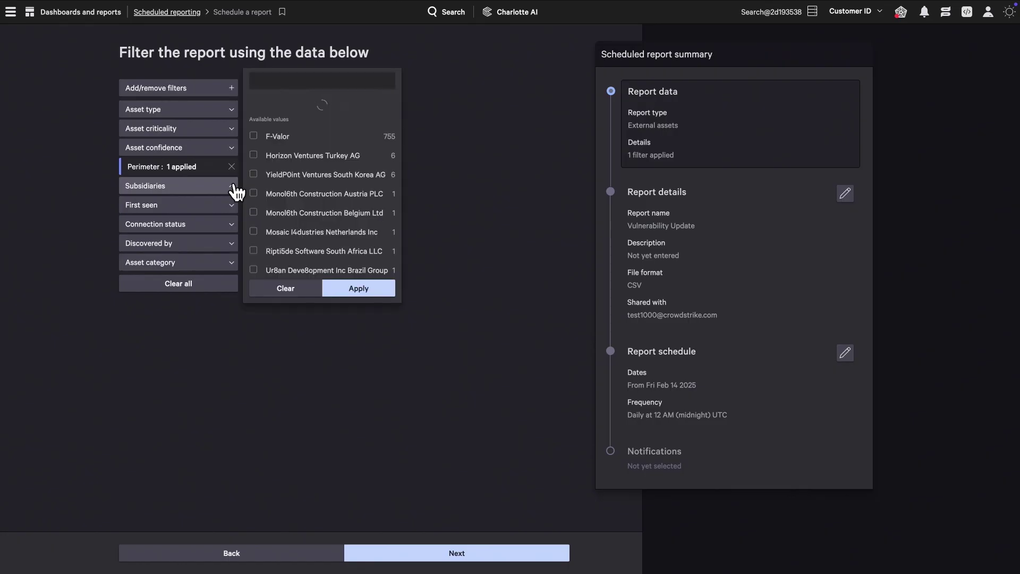
# Step: Filter the report to YieldP0int Ventures South Korea AG and choose PagerDuty incident notification
pyautogui.click(253, 167)
pyautogui.click(353, 280)
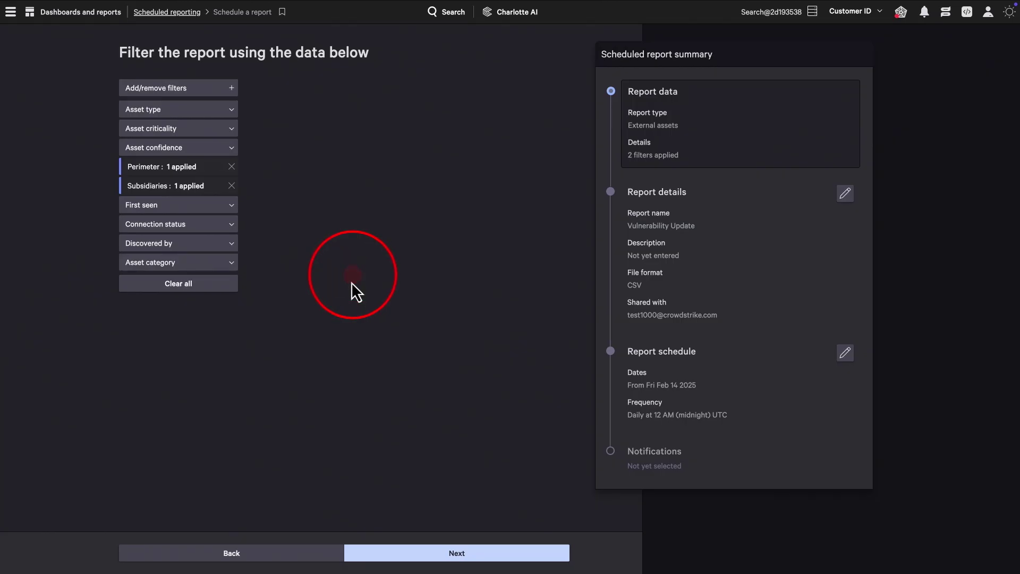
pyautogui.click(465, 549)
pyautogui.click(303, 110)
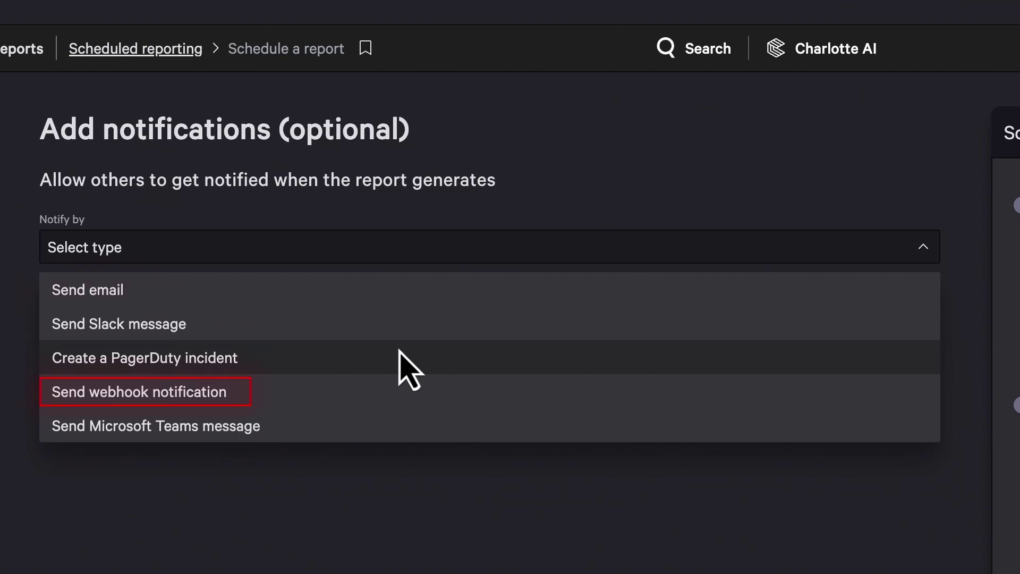
pyautogui.click(398, 351)
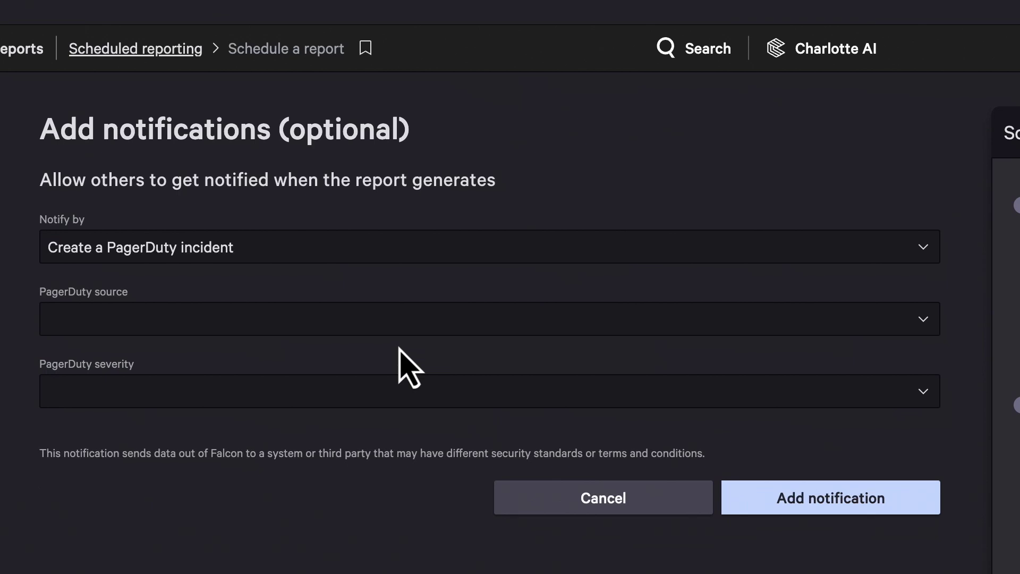